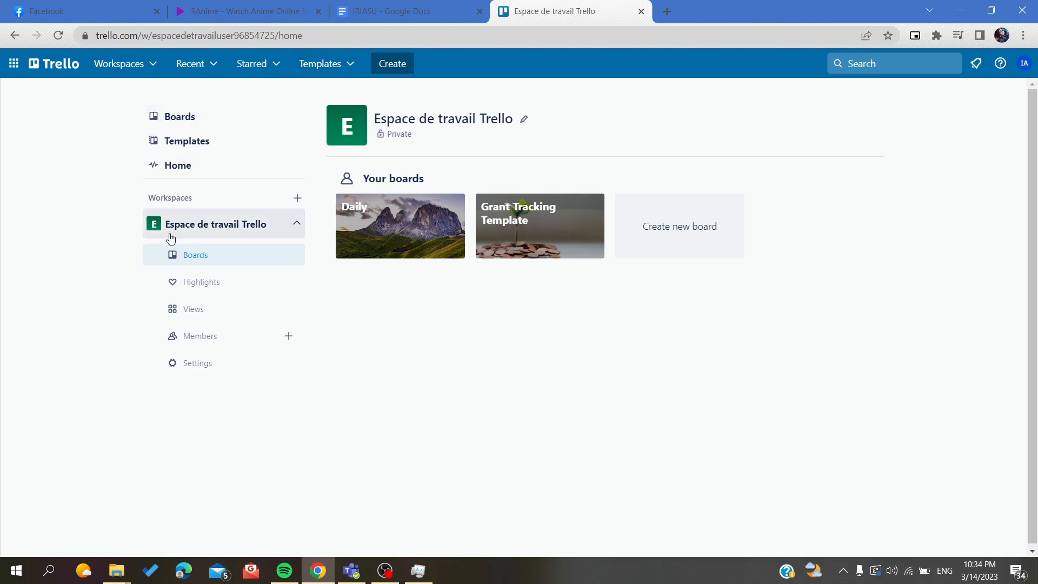
# Step: Open the Daily board from the Espace de travail Trello workspace
pyautogui.click(210, 227)
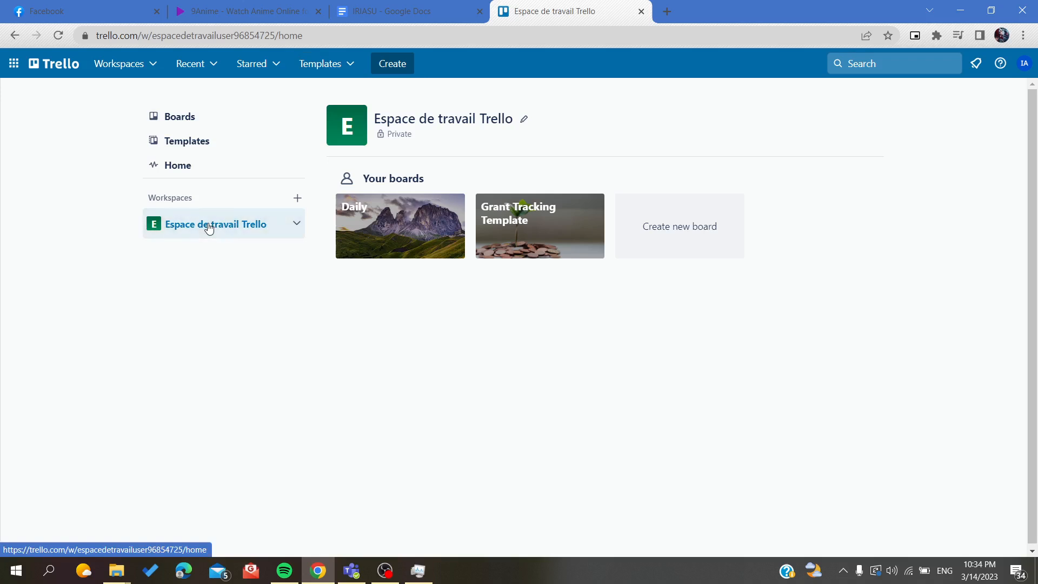
pyautogui.click(210, 227)
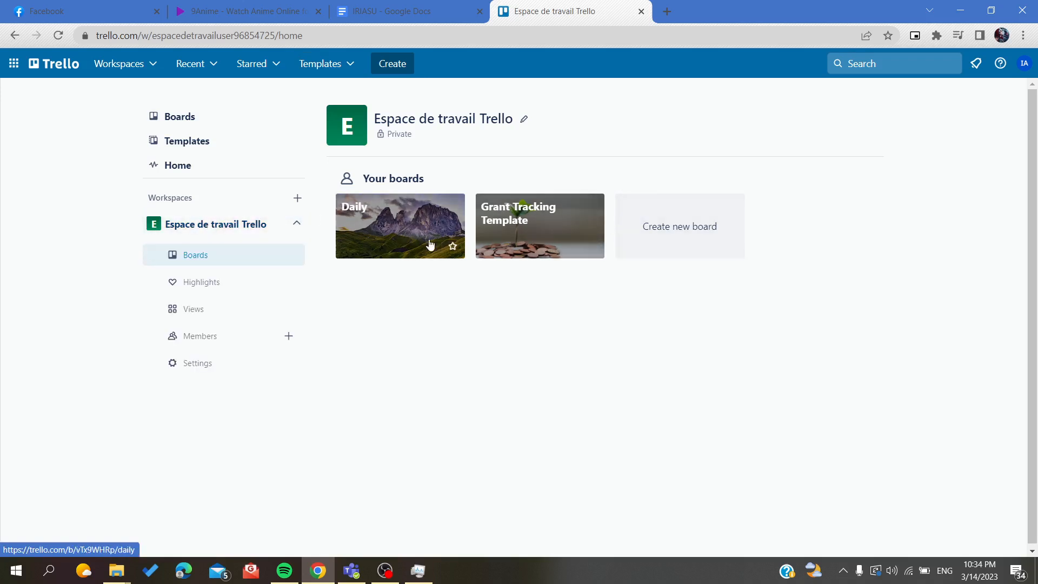
pyautogui.click(397, 236)
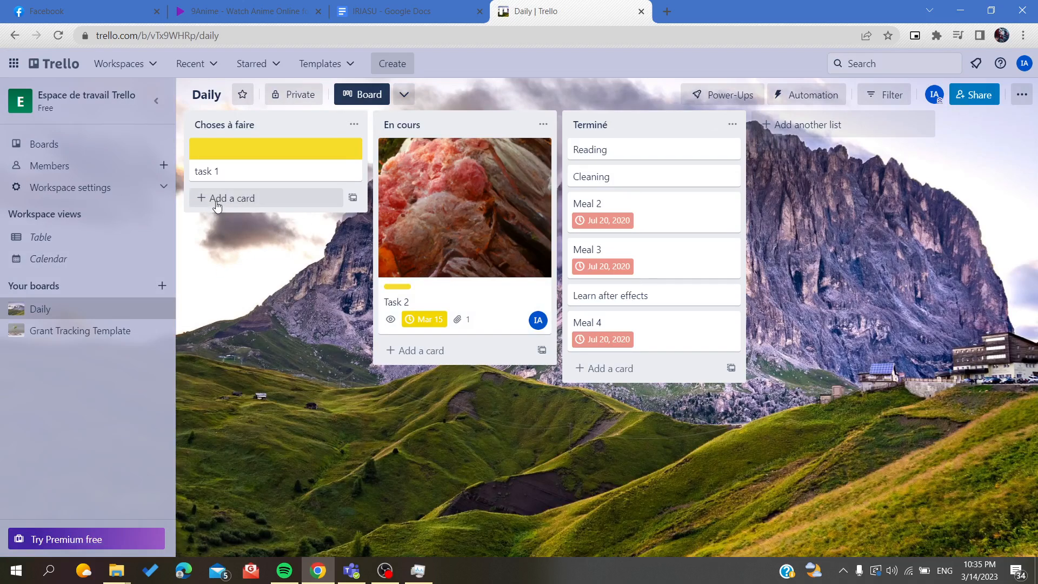
# Step: Add a card titled "card 1" to the Choses à faire list and assign the listed board member to it
pyautogui.click(253, 200)
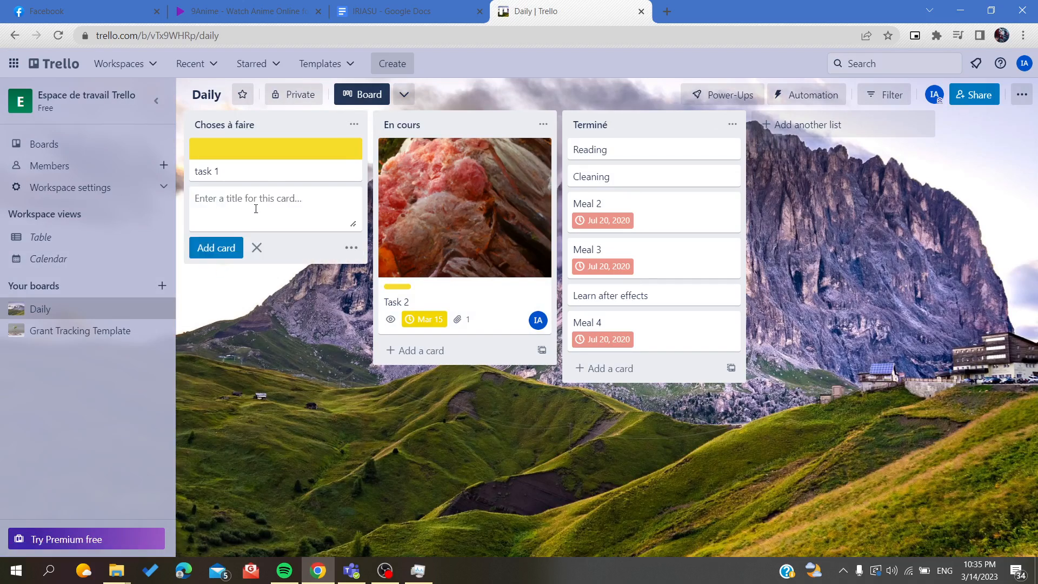
pyautogui.write('d')
pyautogui.press('BackSpace')
pyautogui.write('card 1')
pyautogui.click(352, 248)
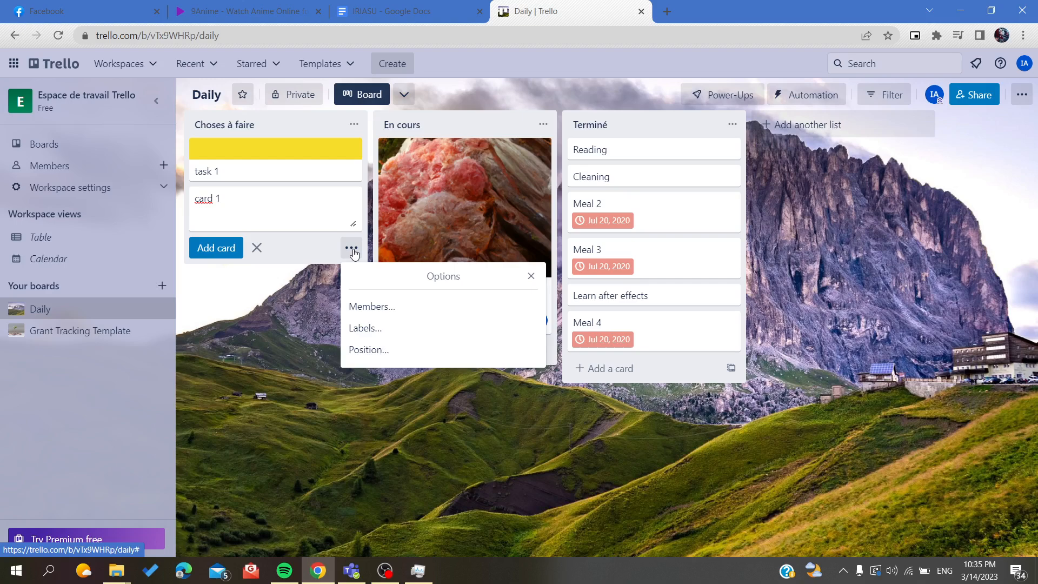
pyautogui.click(357, 305)
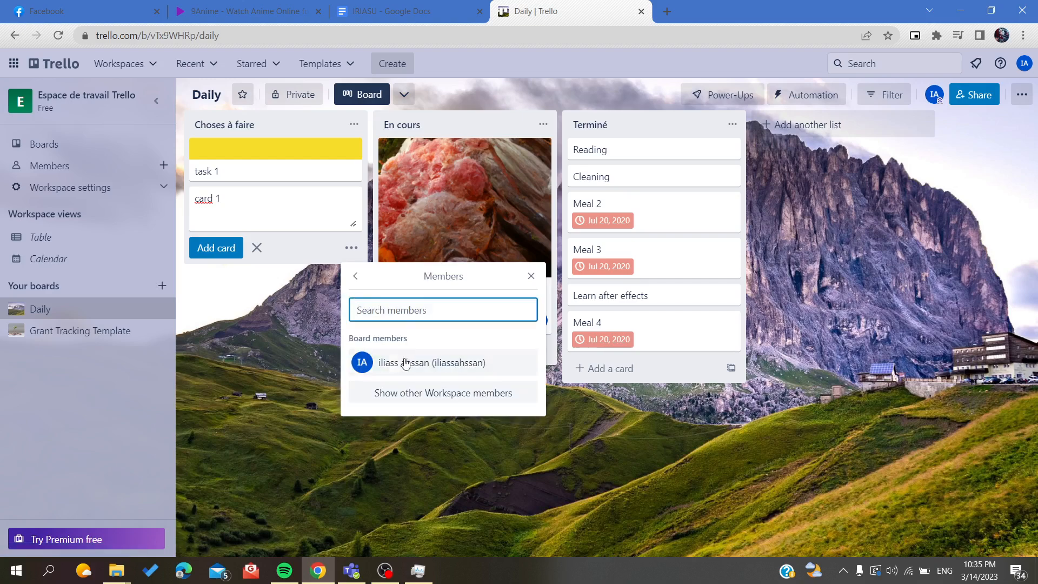
pyautogui.click(373, 373)
pyautogui.click(355, 277)
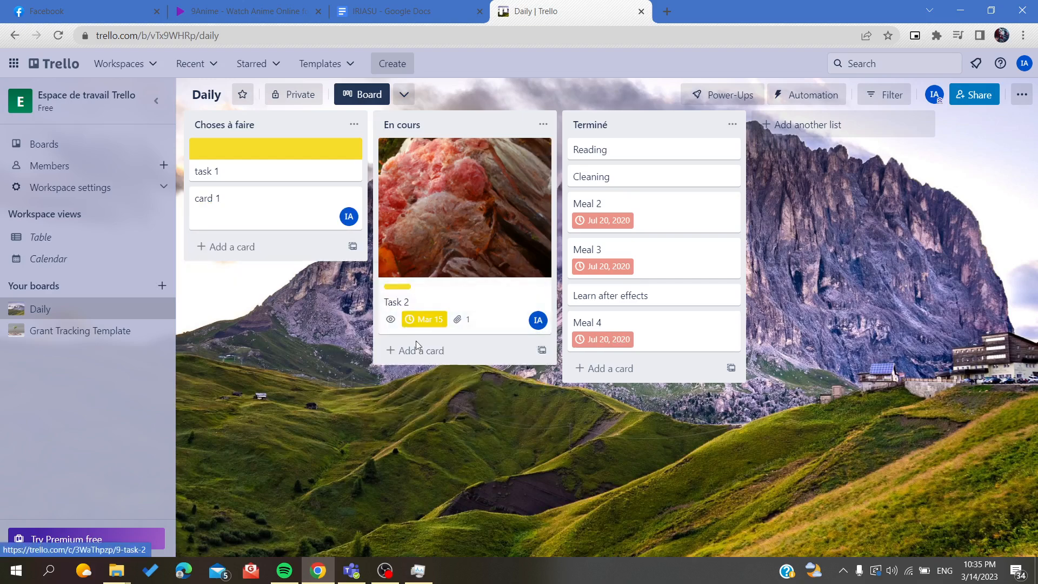
pyautogui.click(353, 247)
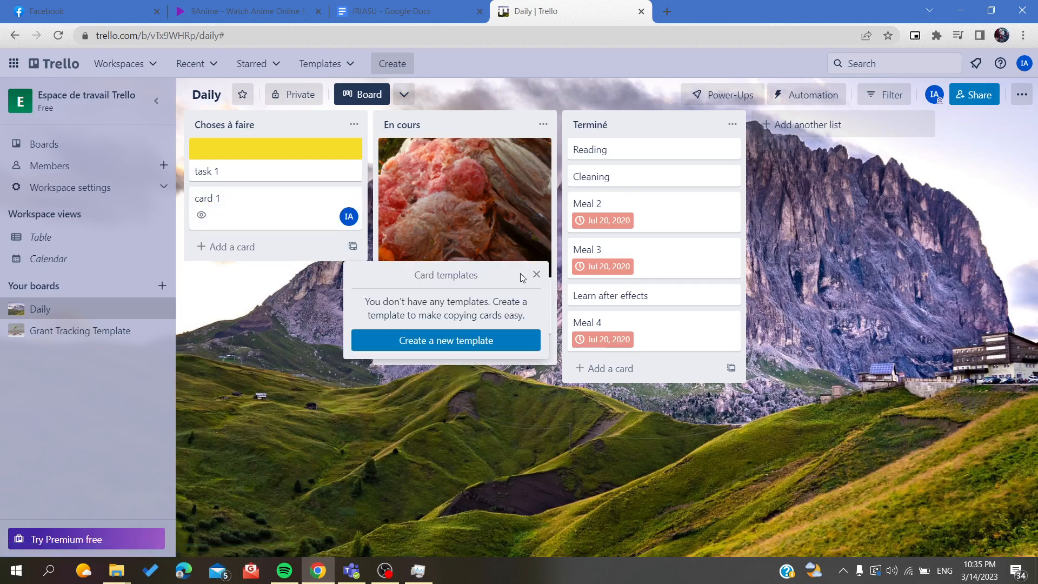
pyautogui.click(352, 199)
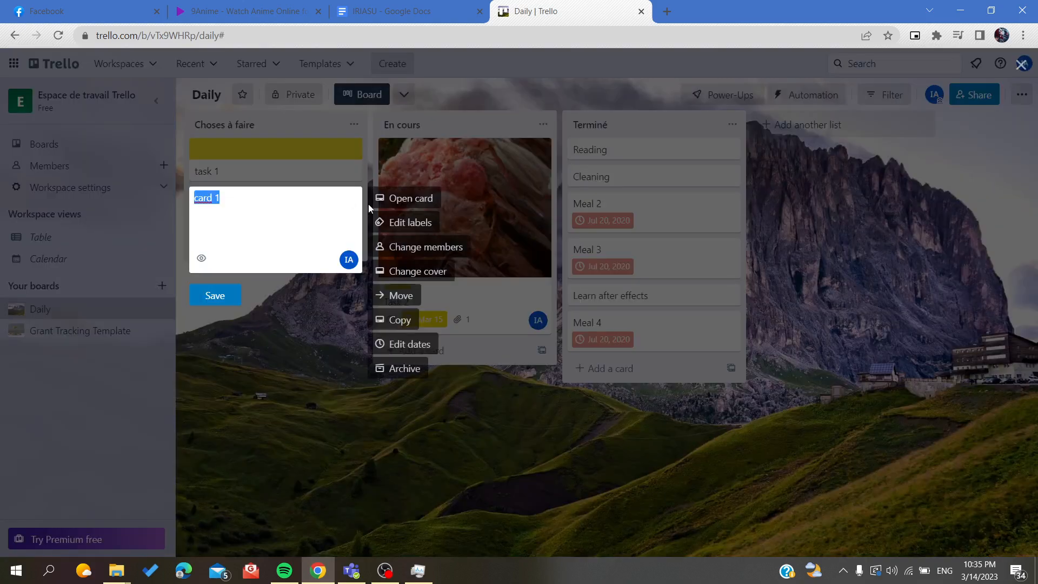
pyautogui.press('Escape')
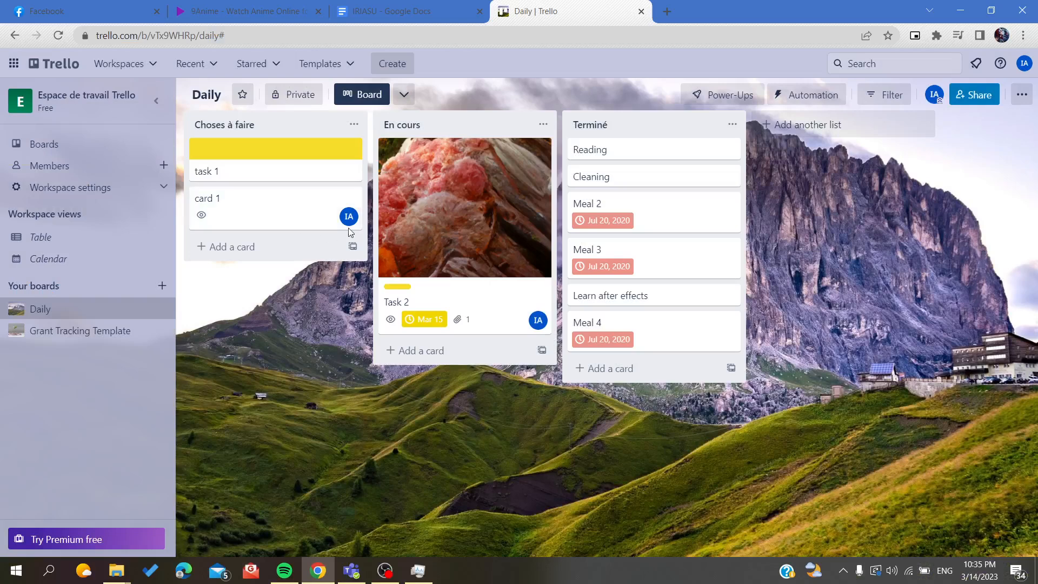
# Step: Add the orange label to card 1 in the Choses à faire list
pyautogui.click(351, 198)
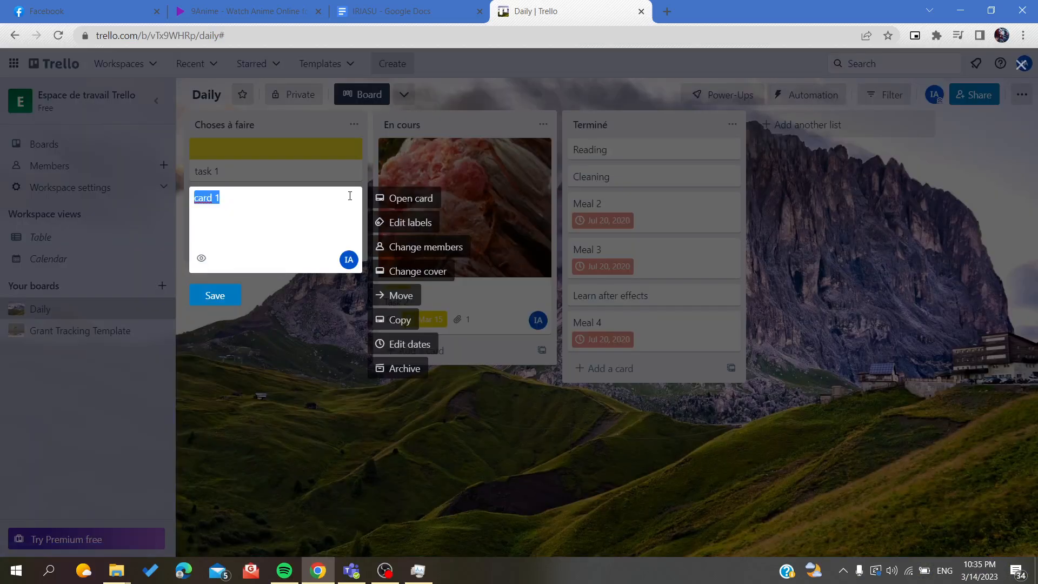
pyautogui.click(404, 224)
pyautogui.click(384, 225)
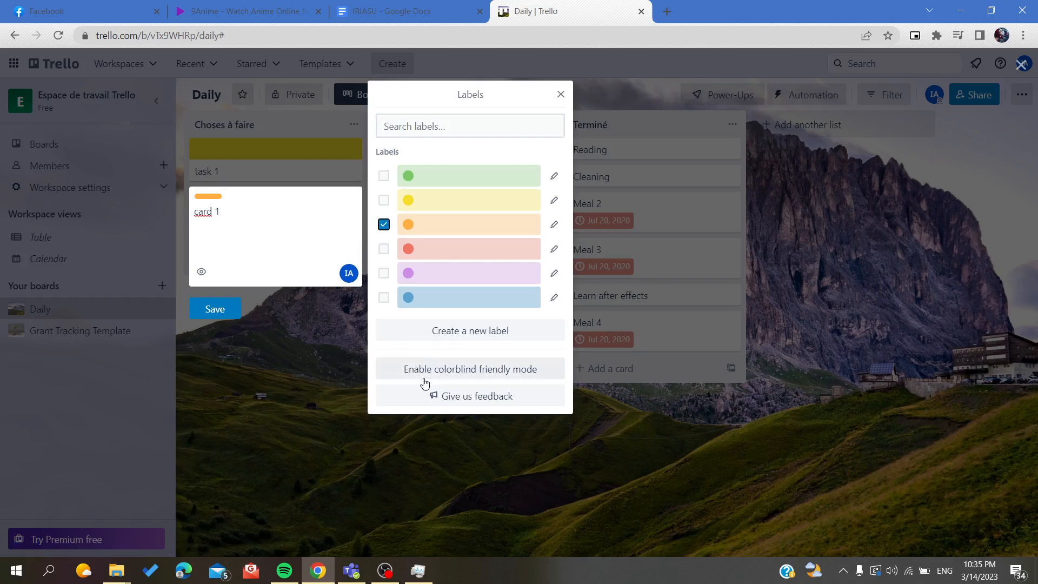
pyautogui.click(560, 95)
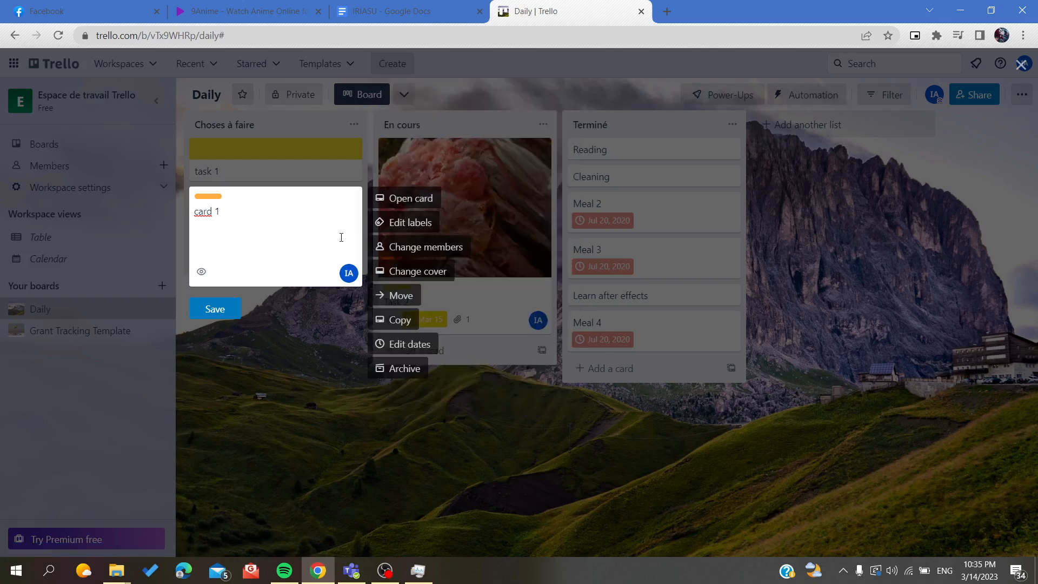
# Step: Set the Unsplash photo of rocky mountain peaks as card 1's cover and leave quick editing
pyautogui.click(406, 272)
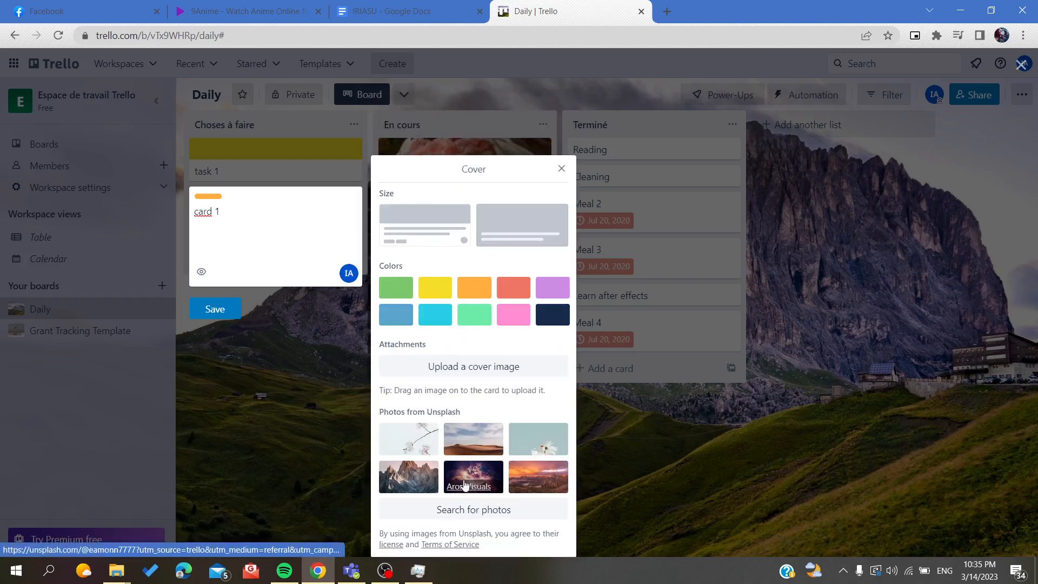
pyautogui.click(395, 482)
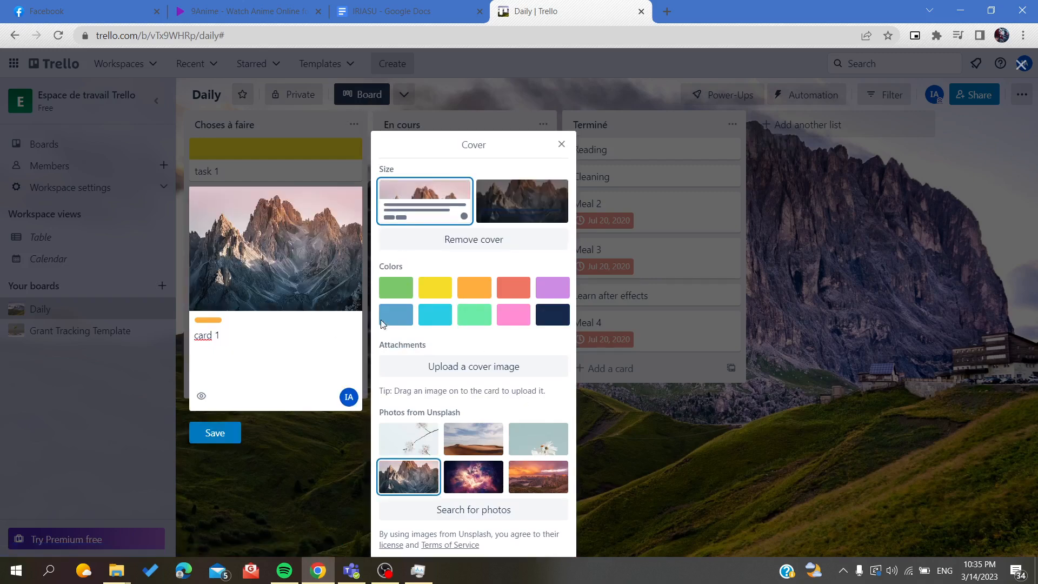
pyautogui.click(562, 144)
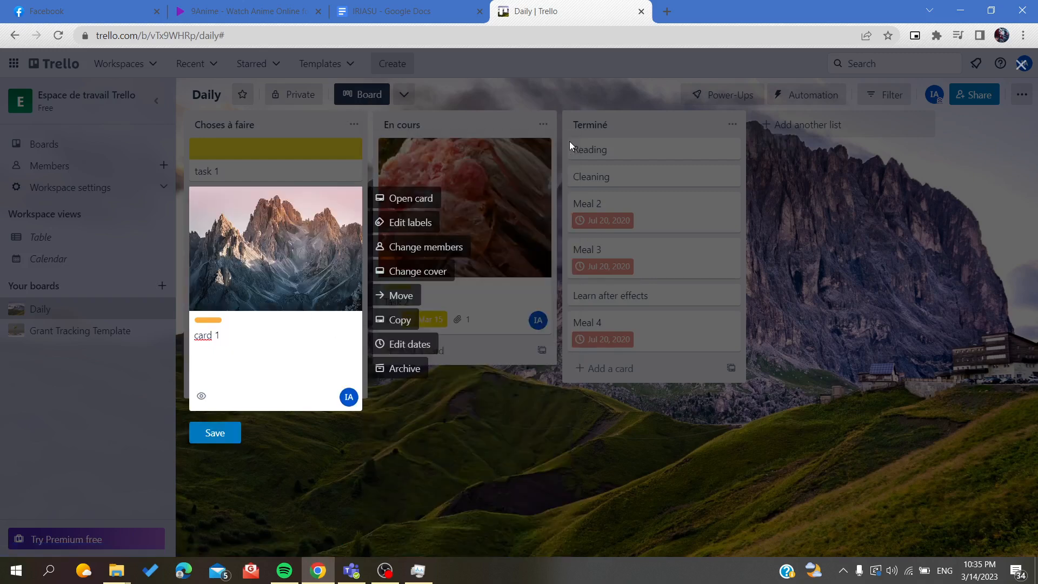
pyautogui.click(532, 470)
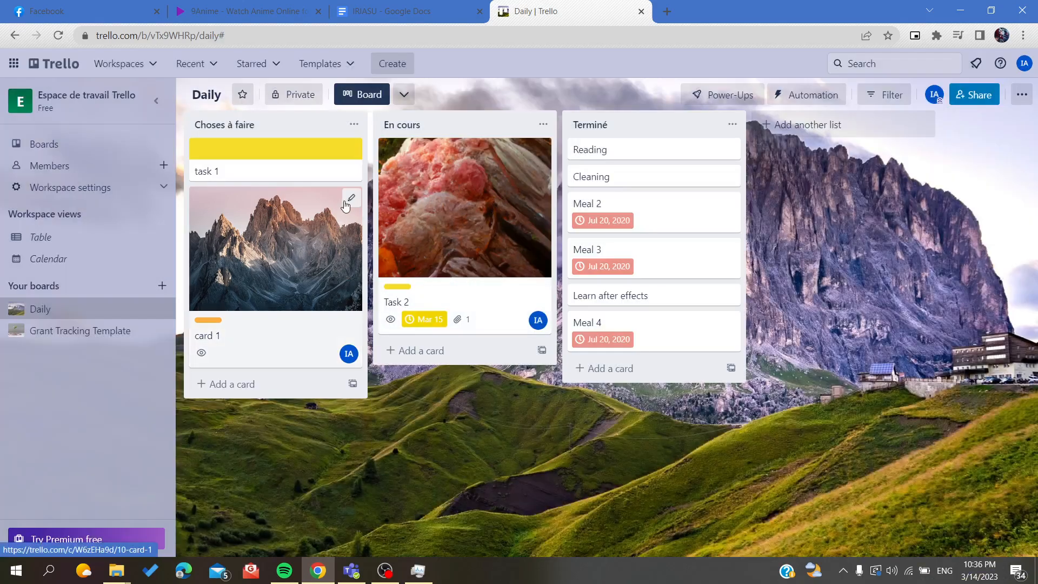
# Step: Open card 1's full view and examine its description editor and the options for adding content
pyautogui.click(347, 202)
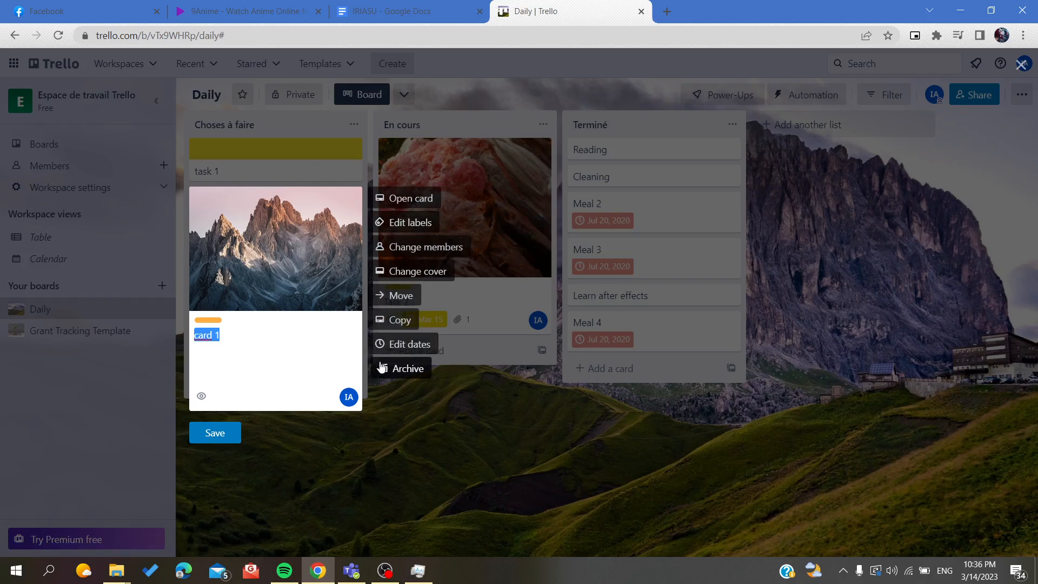
pyautogui.click(316, 453)
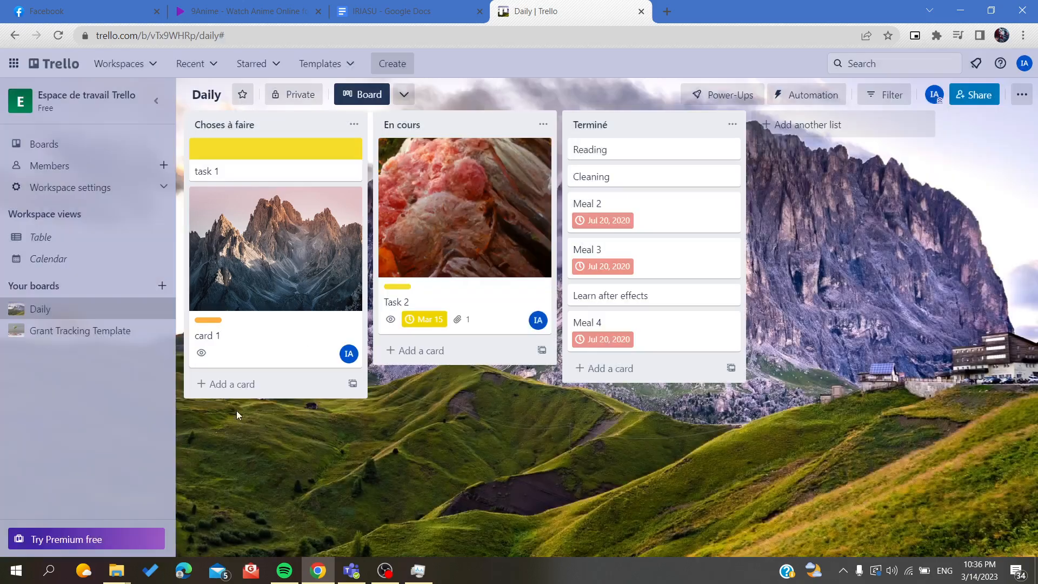
pyautogui.click(202, 356)
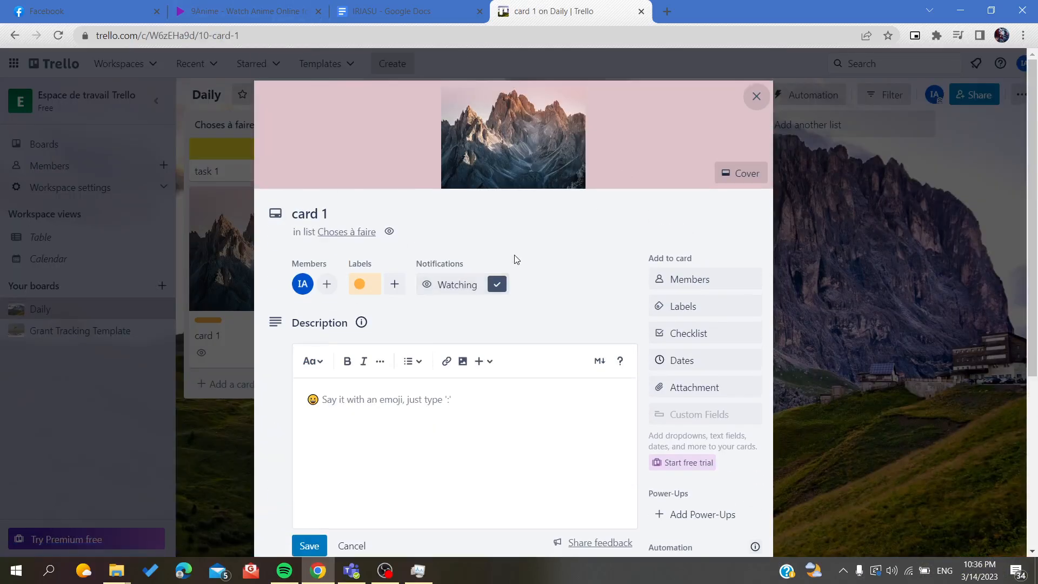
pyautogui.scroll(-1, 515, 259)
pyautogui.scroll(2, 407, 82)
pyautogui.scroll(-3, 512, 340)
pyautogui.click(335, 181)
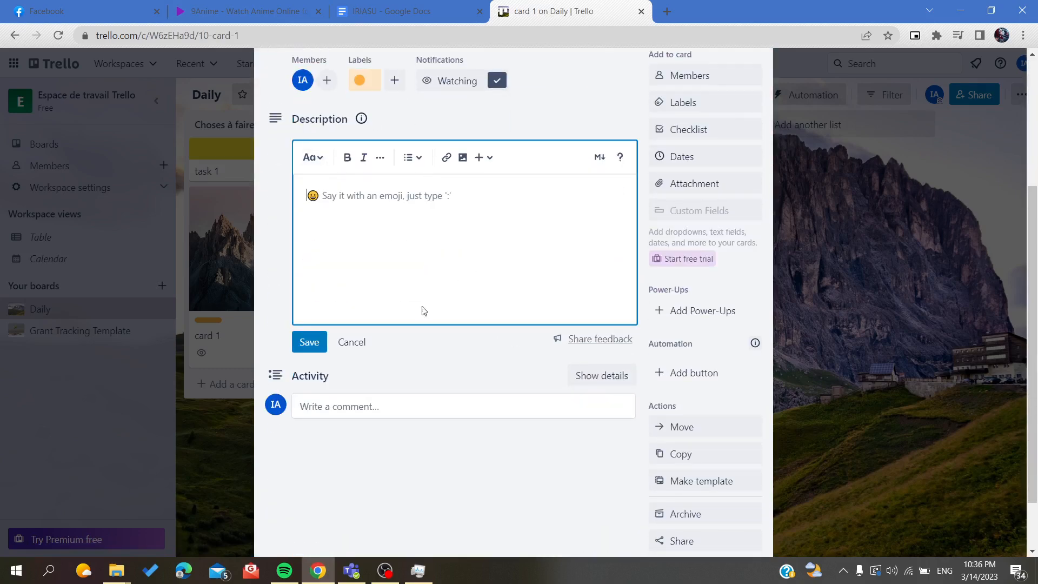
pyautogui.scroll(-1, 424, 308)
pyautogui.scroll(2, 668, 267)
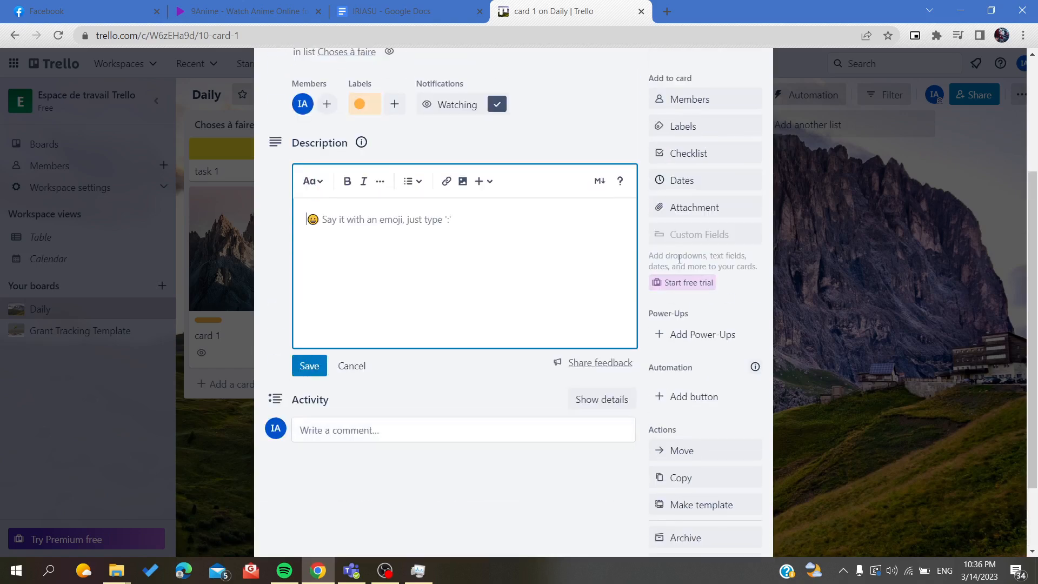
pyautogui.click(678, 180)
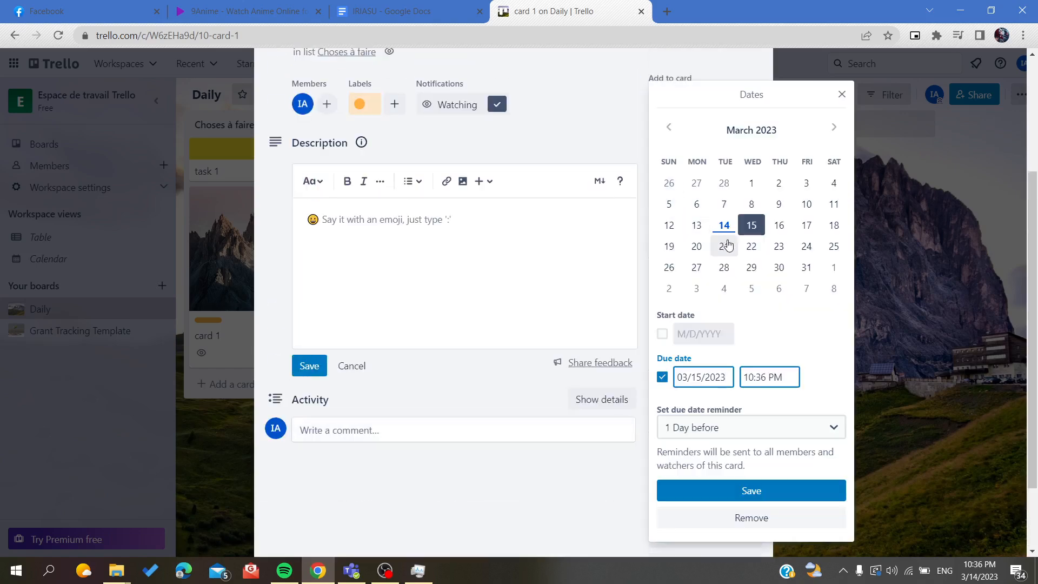
pyautogui.click(751, 246)
pyautogui.click(625, 142)
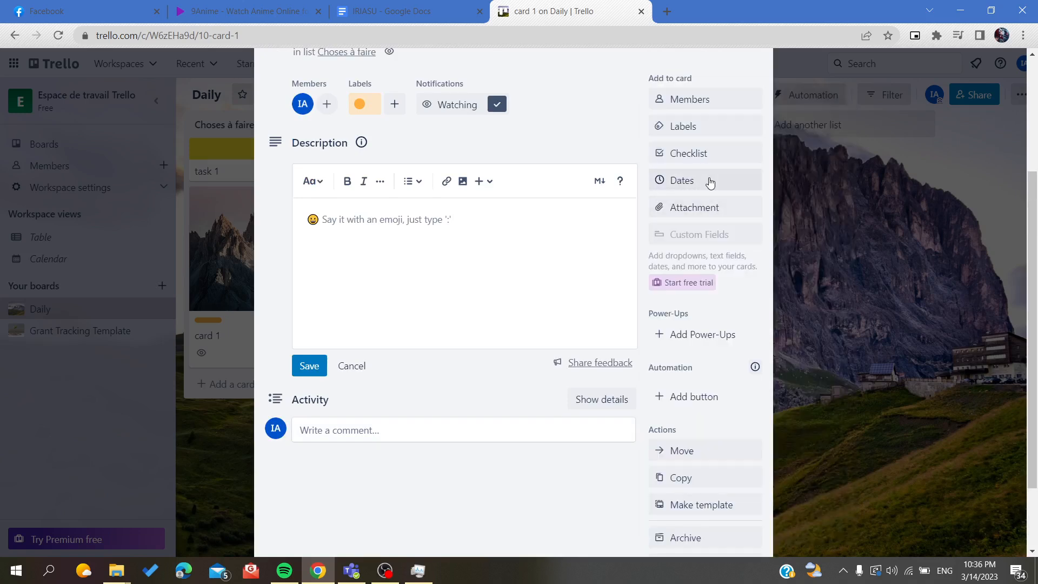
# Step: Add a checklist with items 1, 2 and 3 to card 1, and mark items 1 and 3 as complete
pyautogui.click(705, 153)
pyautogui.click(702, 260)
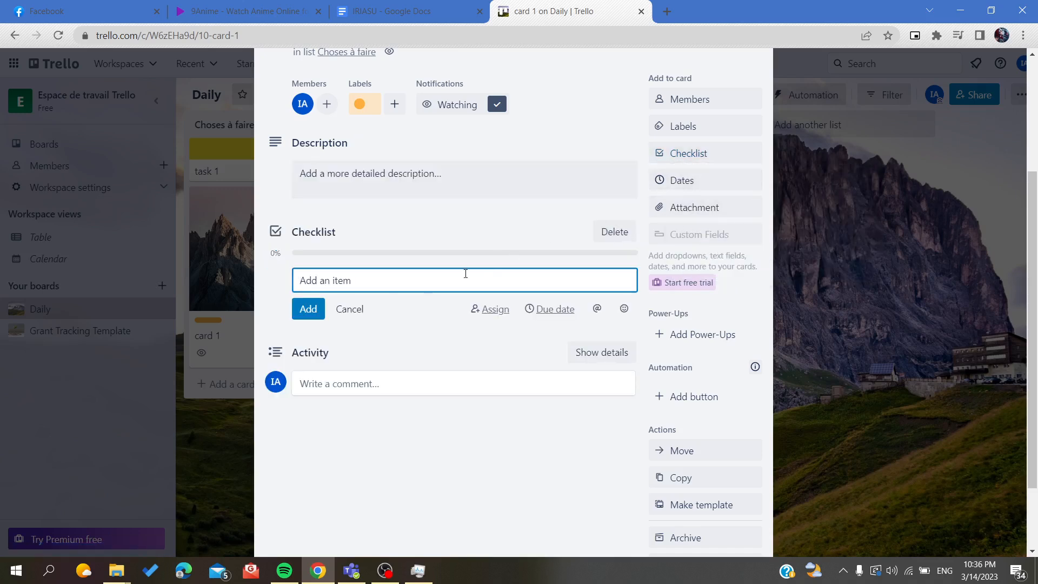
pyautogui.write('1')
pyautogui.press('Return')
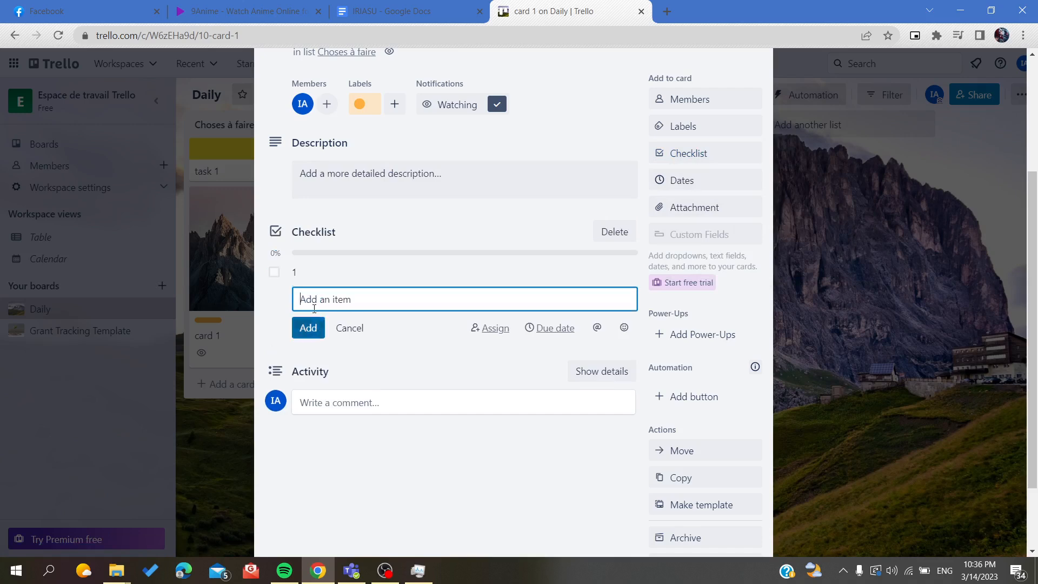
pyautogui.write('2')
pyautogui.click(305, 330)
pyautogui.write('3')
pyautogui.click(307, 352)
pyautogui.click(274, 272)
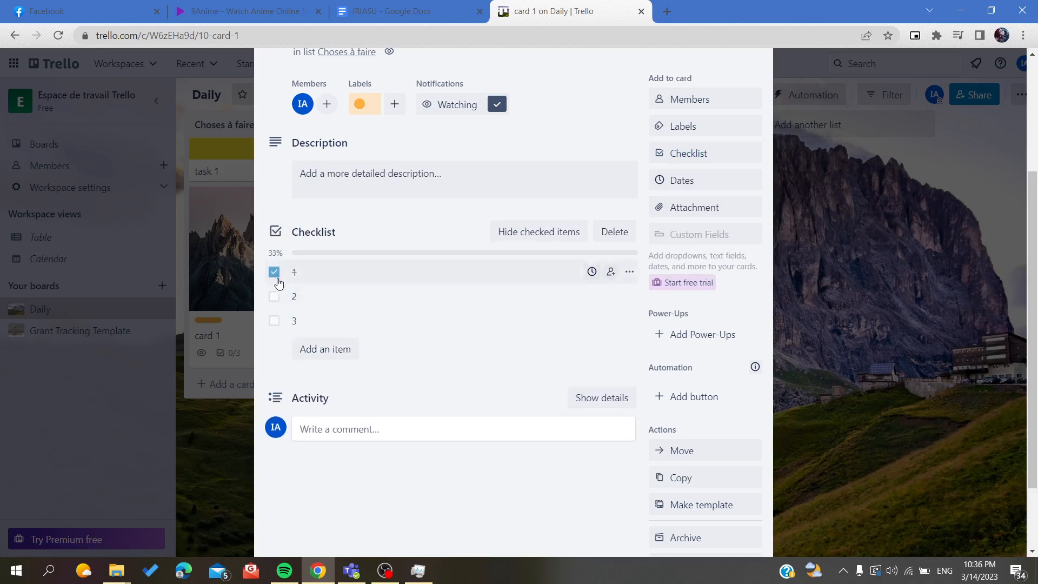
pyautogui.click(274, 320)
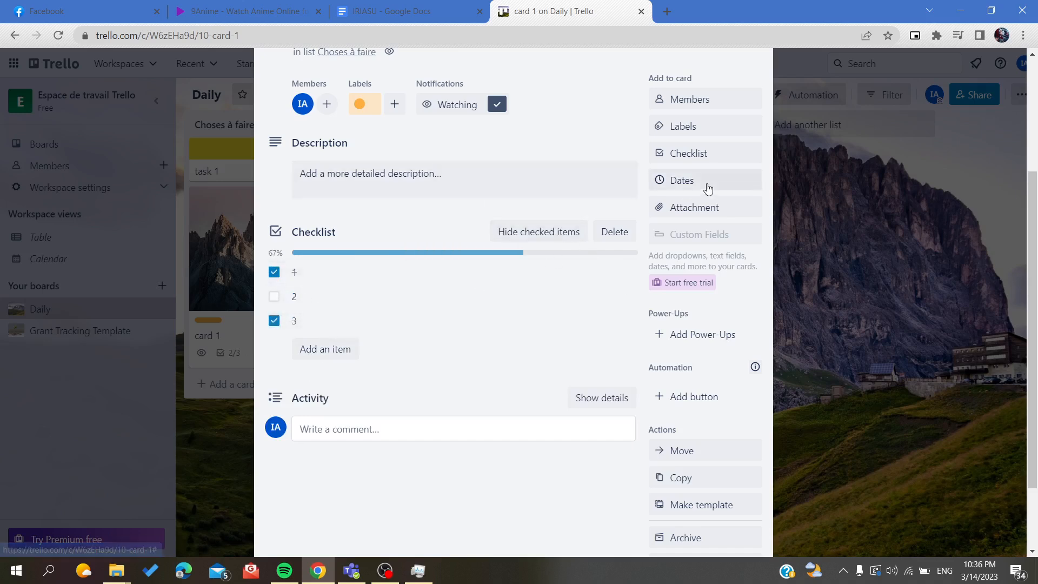
# Step: Attach test.png from the computer's Desktop folder to card 1, look over the attachment, and close the card
pyautogui.click(687, 207)
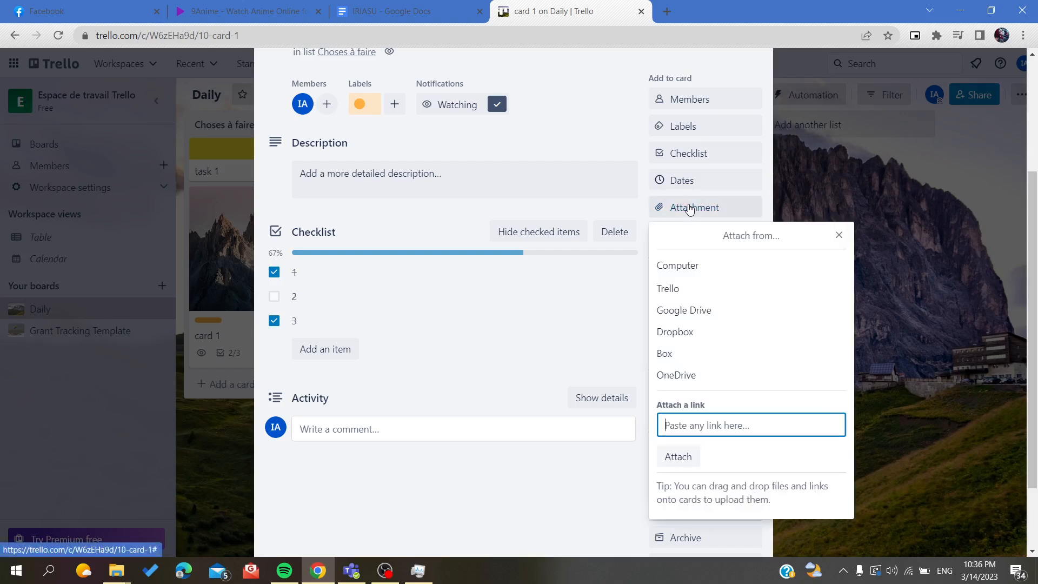
pyautogui.click(708, 271)
pyautogui.scroll(-6, 179, 382)
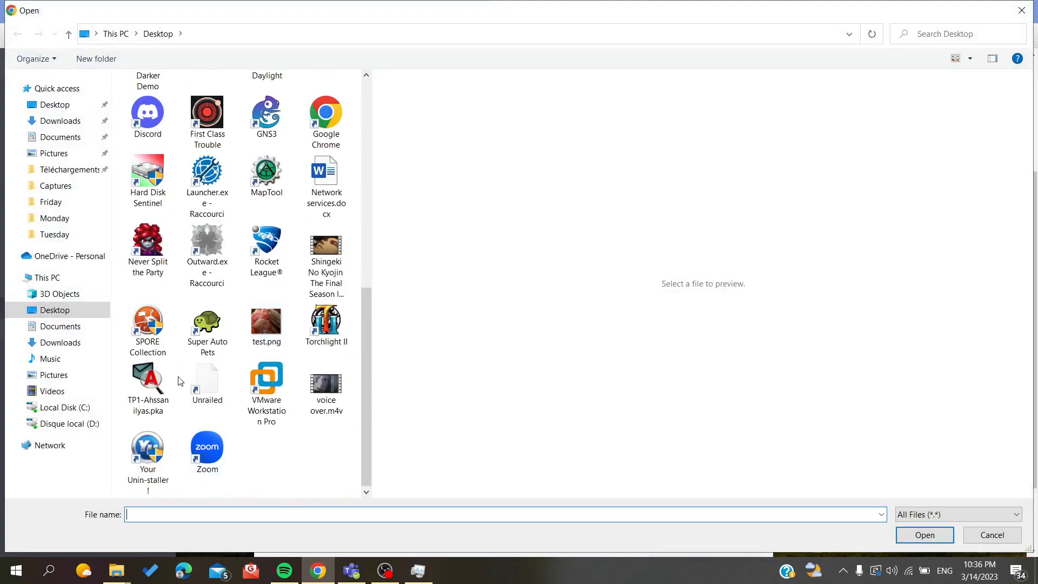
pyautogui.doubleClick(265, 327)
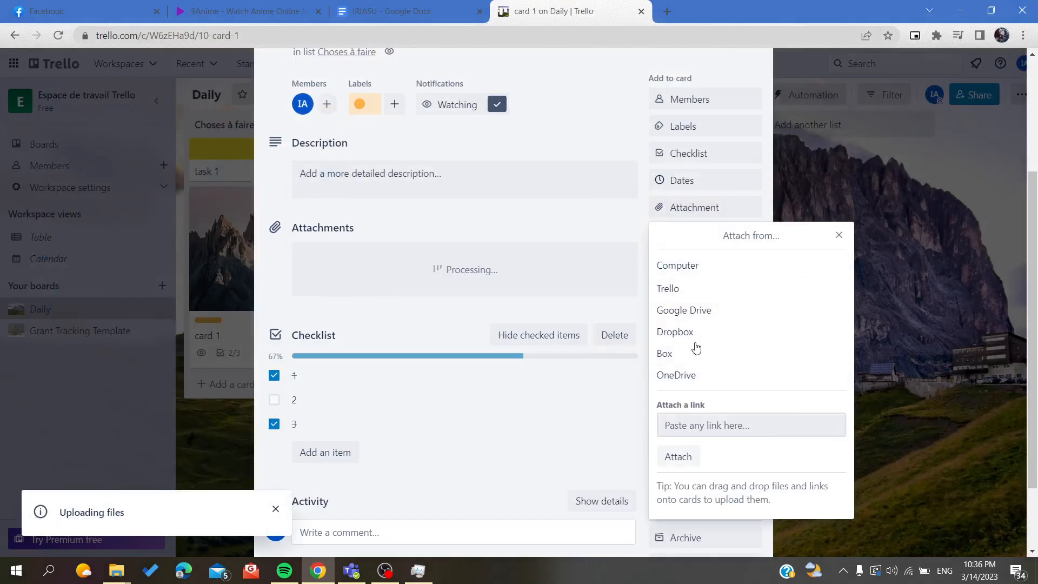
pyautogui.scroll(4, 329, 341)
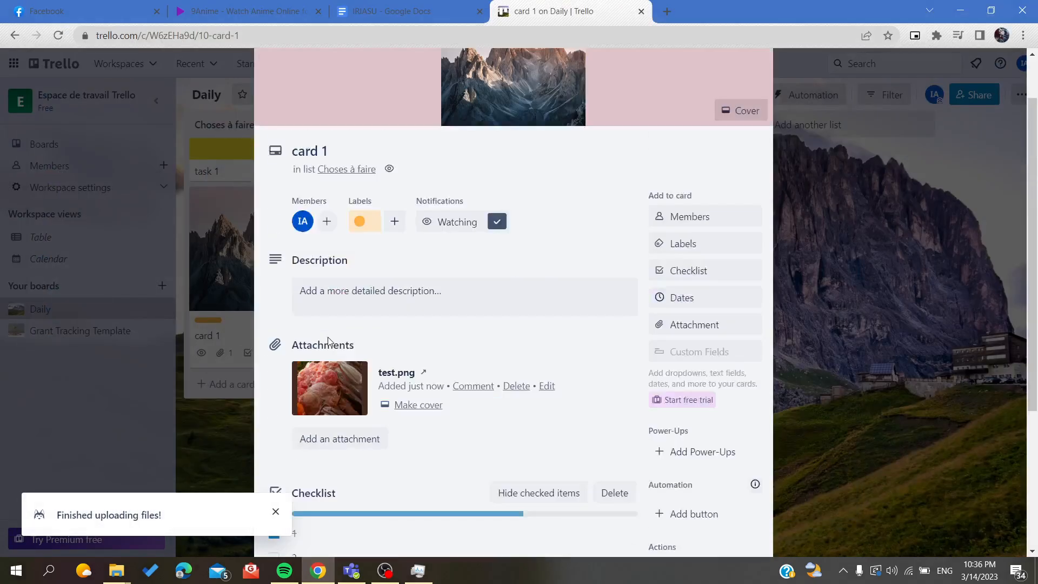
pyautogui.scroll(-3, 340, 464)
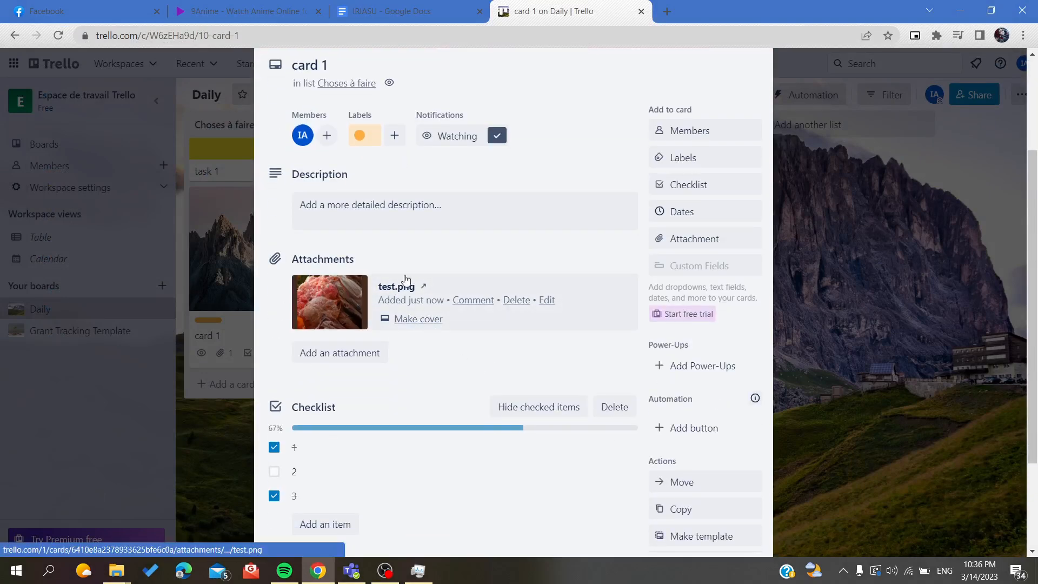
pyautogui.scroll(-3, 341, 284)
pyautogui.scroll(5, 340, 285)
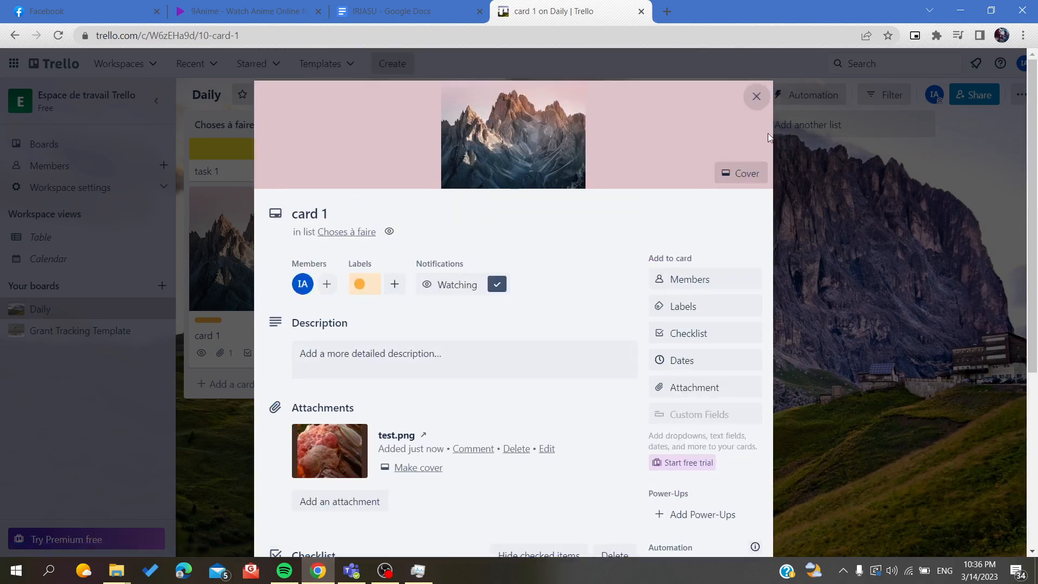
pyautogui.click(755, 97)
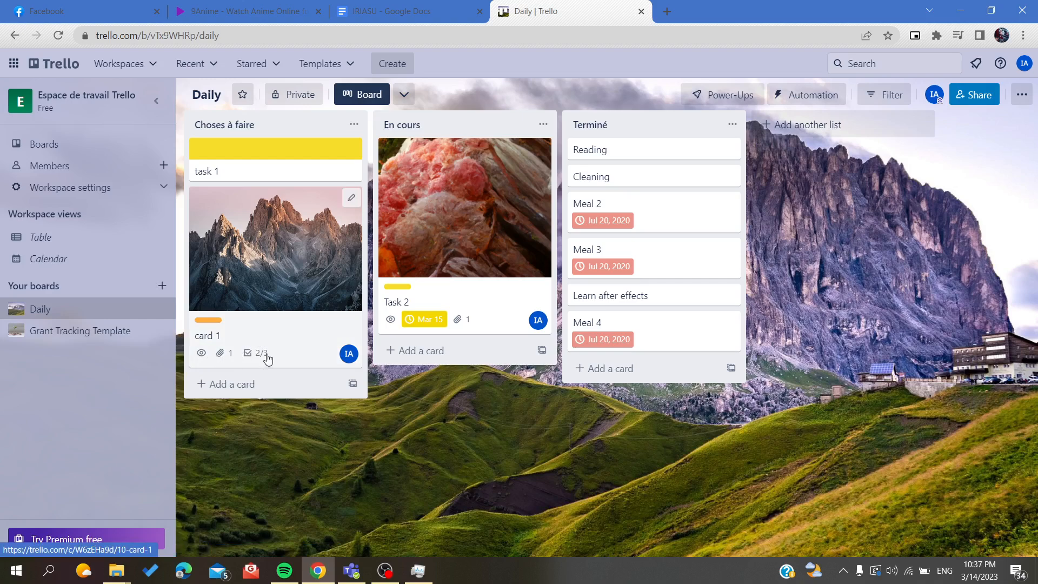
# Step: Mark checklist item 2 on card 1 as complete and close the card
pyautogui.click(201, 354)
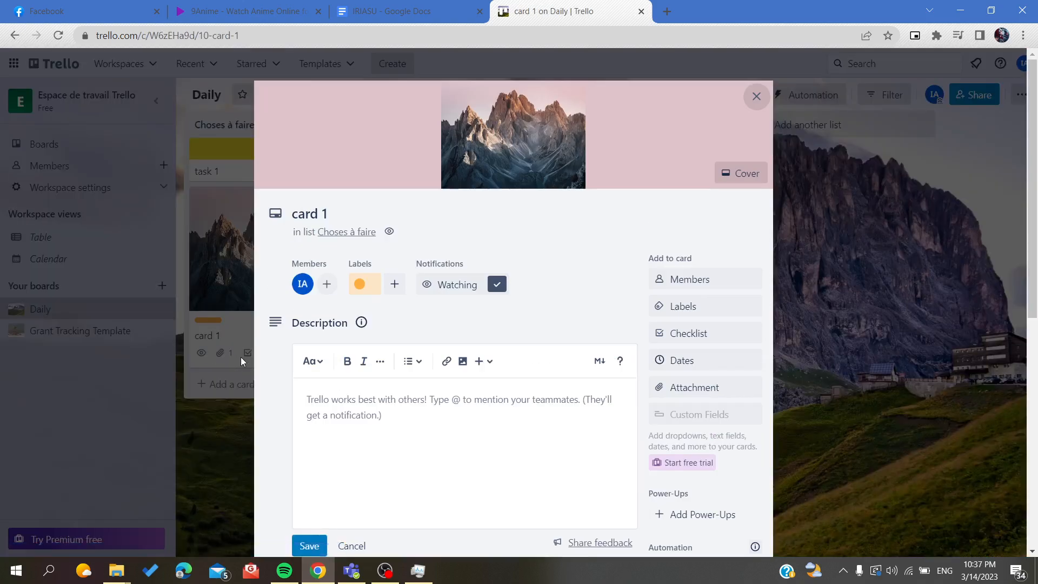
pyautogui.scroll(-5, 242, 357)
pyautogui.click(272, 416)
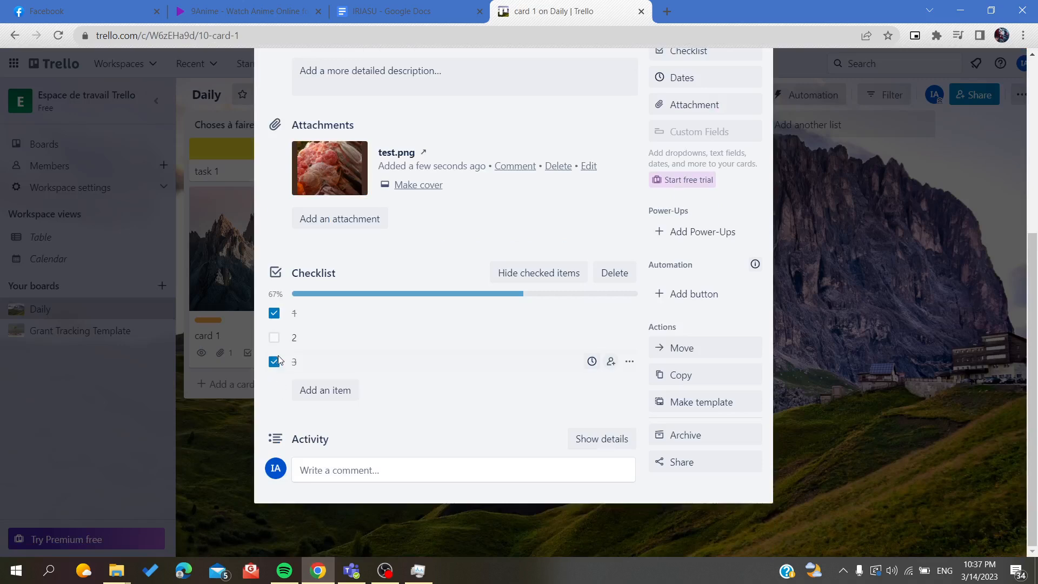
pyautogui.click(274, 338)
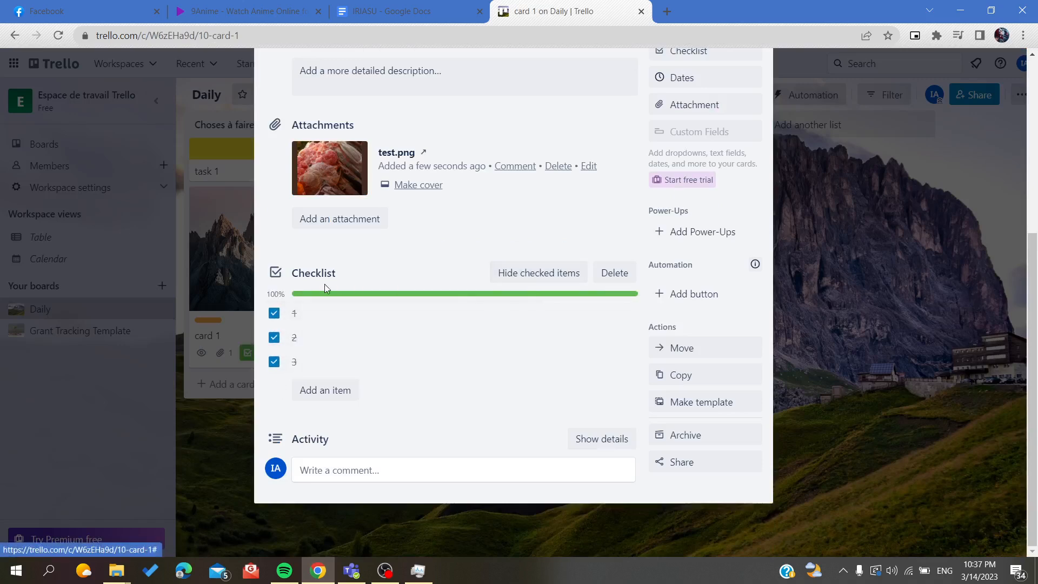
pyautogui.scroll(5, 690, 251)
pyautogui.click(756, 96)
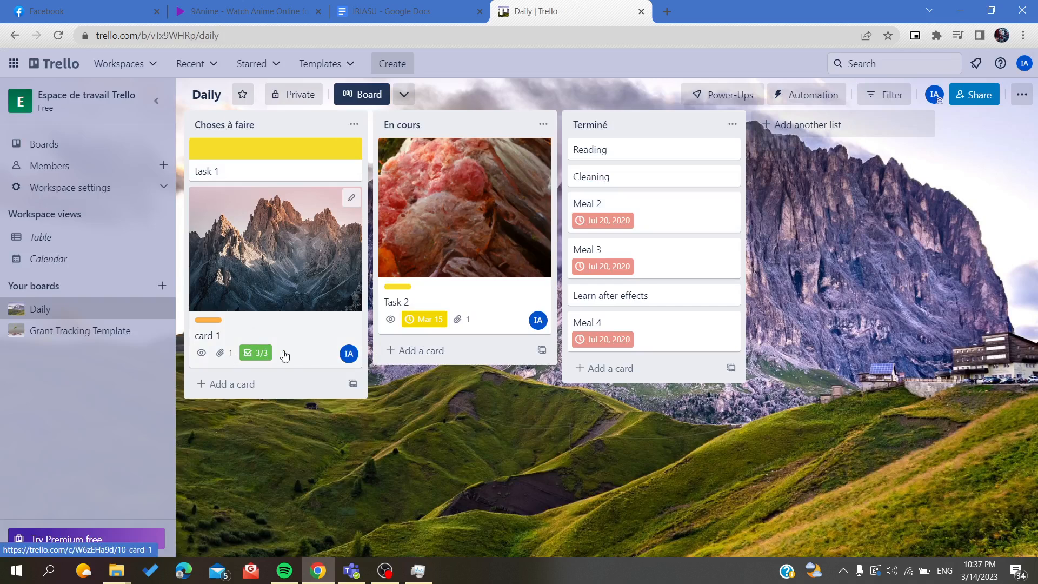
# Step: Reopen card 1, review its test.png attachment and checklist, and close the card
pyautogui.click(225, 359)
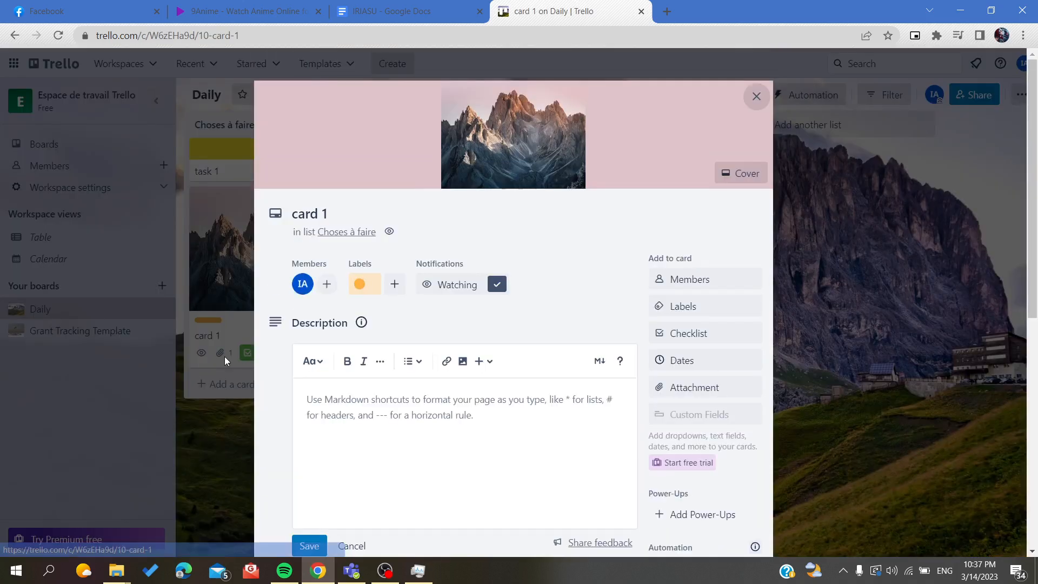
pyautogui.scroll(-5, 380, 289)
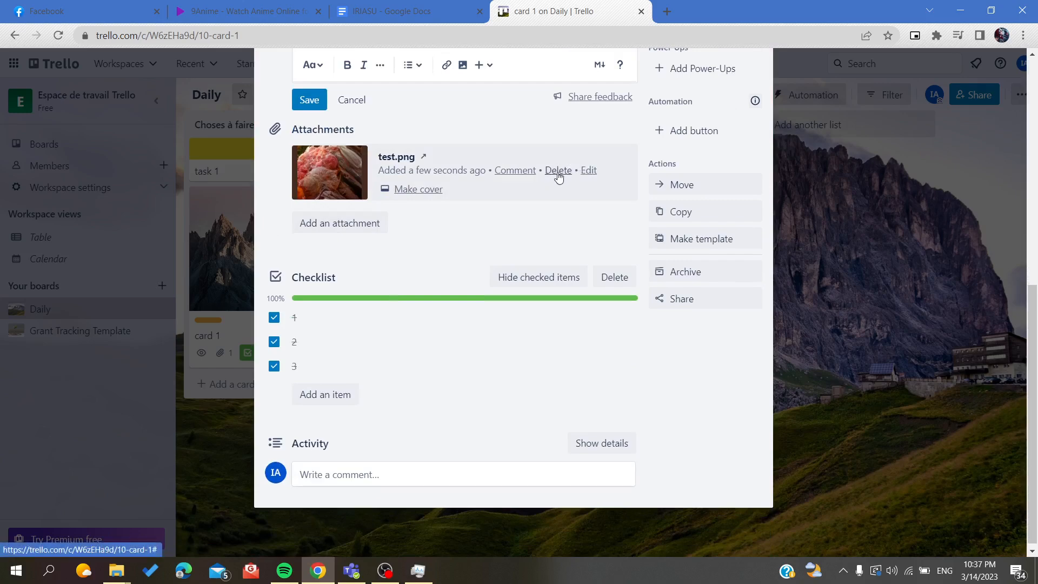
pyautogui.scroll(5, 743, 95)
pyautogui.scroll(3, 743, 95)
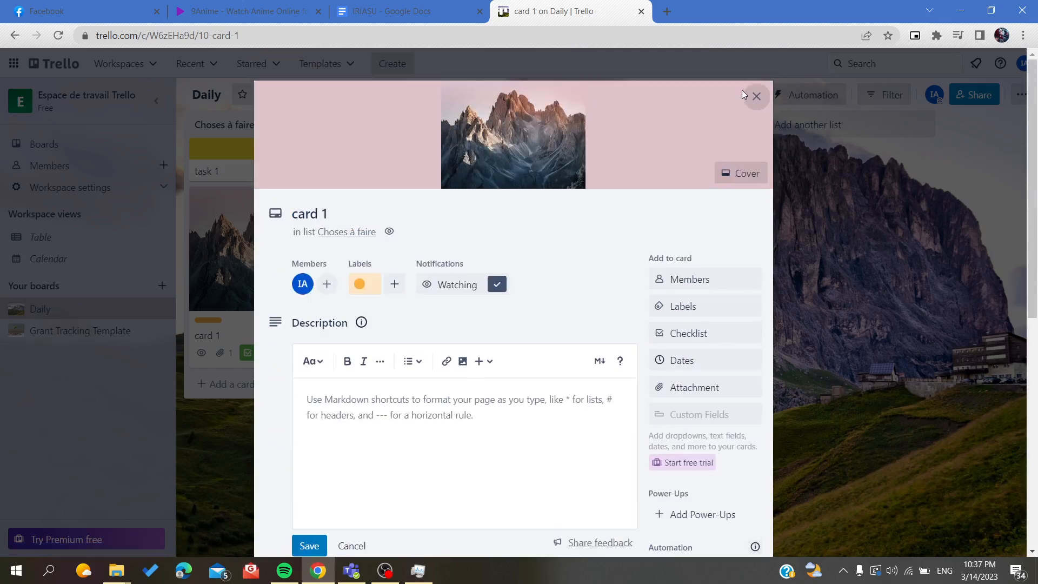
pyautogui.click(754, 97)
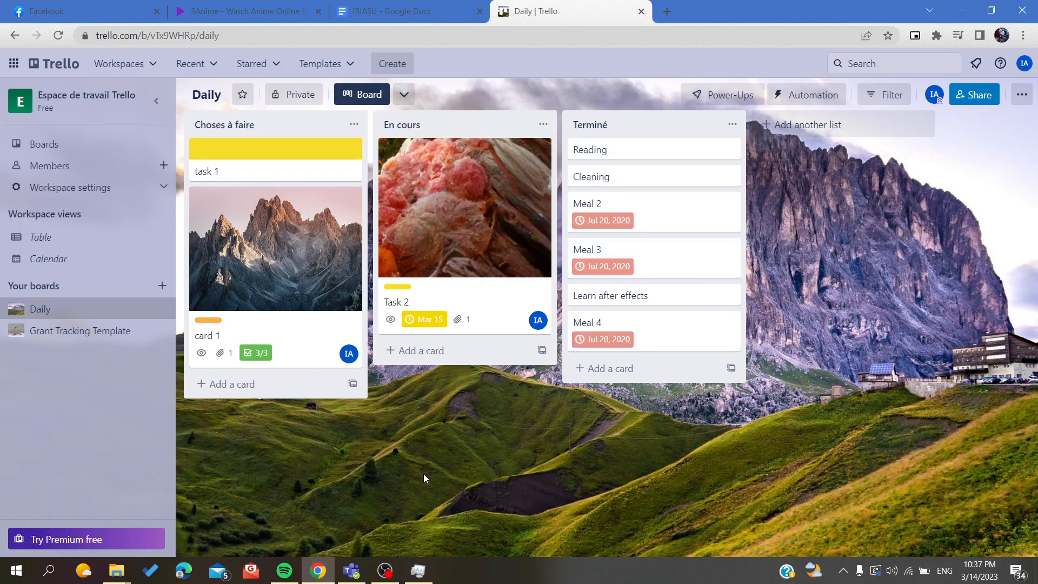